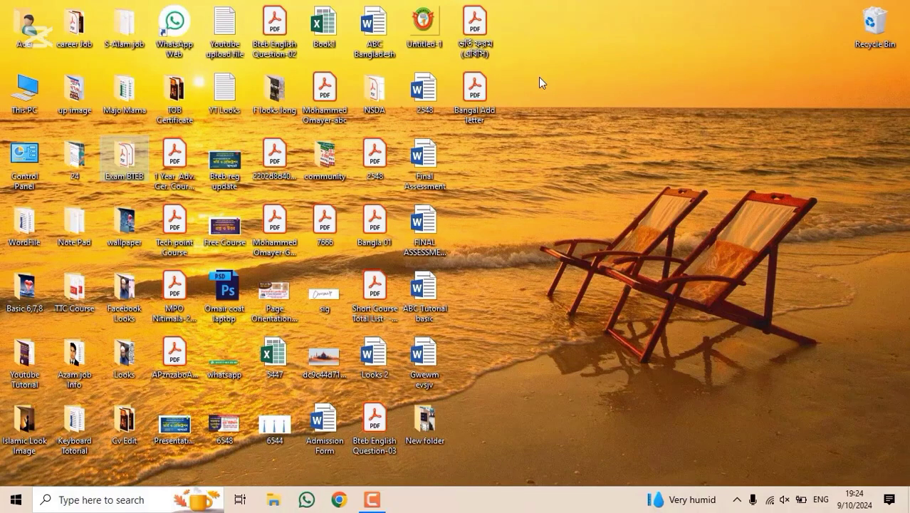
Open Voice Recorder and make a voice recording about 32 seconds long.
click(95, 501)
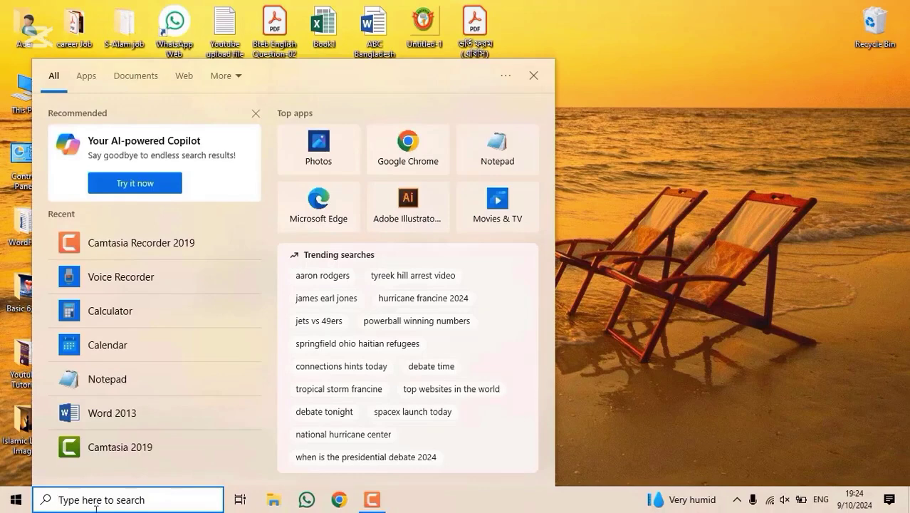
text(vo)
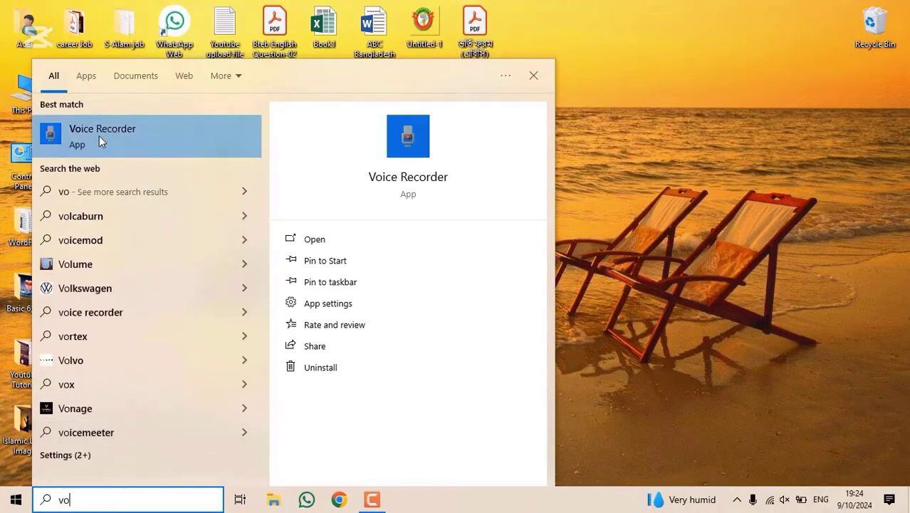
click(99, 139)
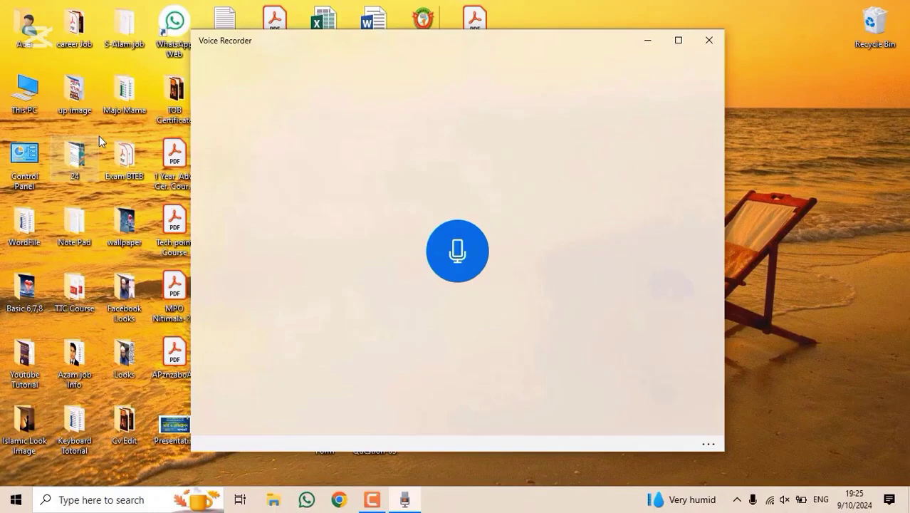
click(458, 253)
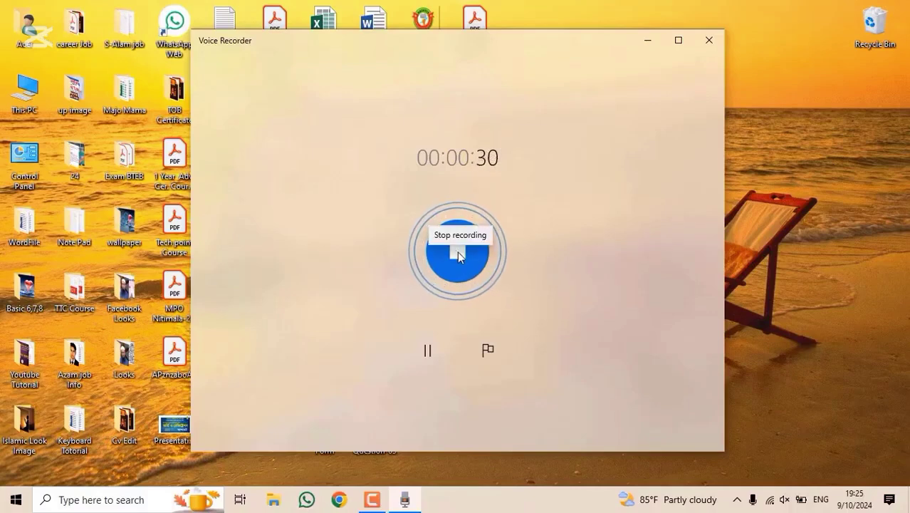
click(458, 253)
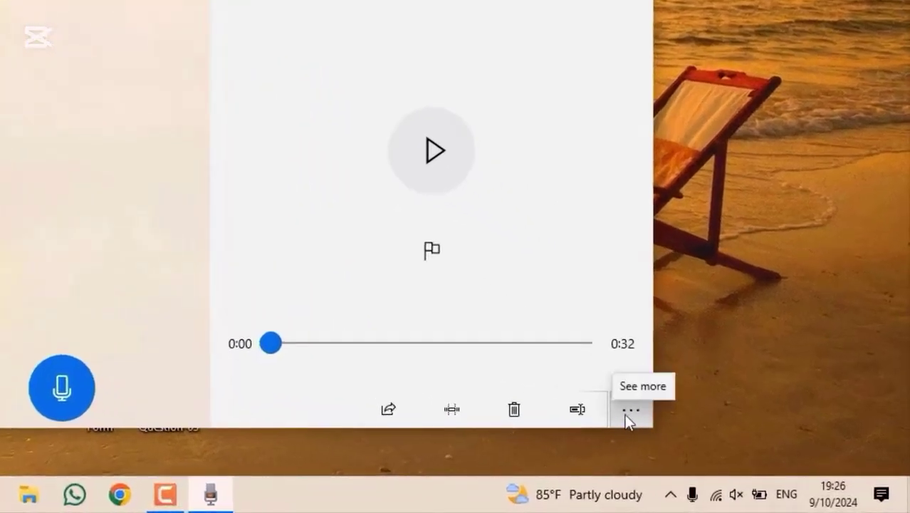
Open the new recording's file location, and play the recording back to about 0:07 before pausing it.
click(627, 413)
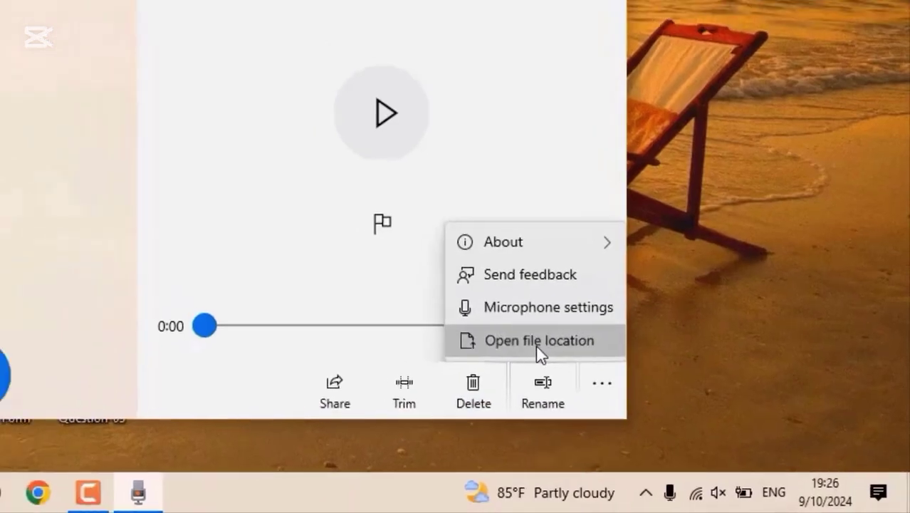
click(538, 341)
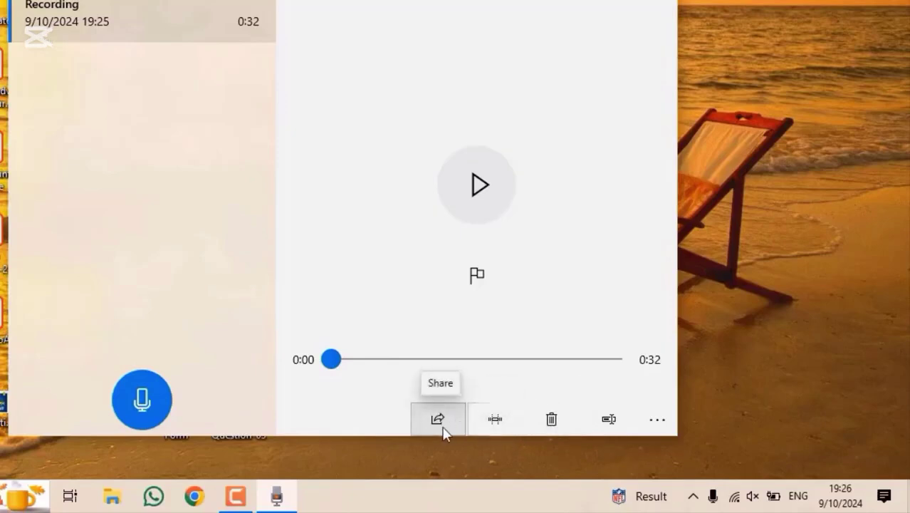
click(483, 202)
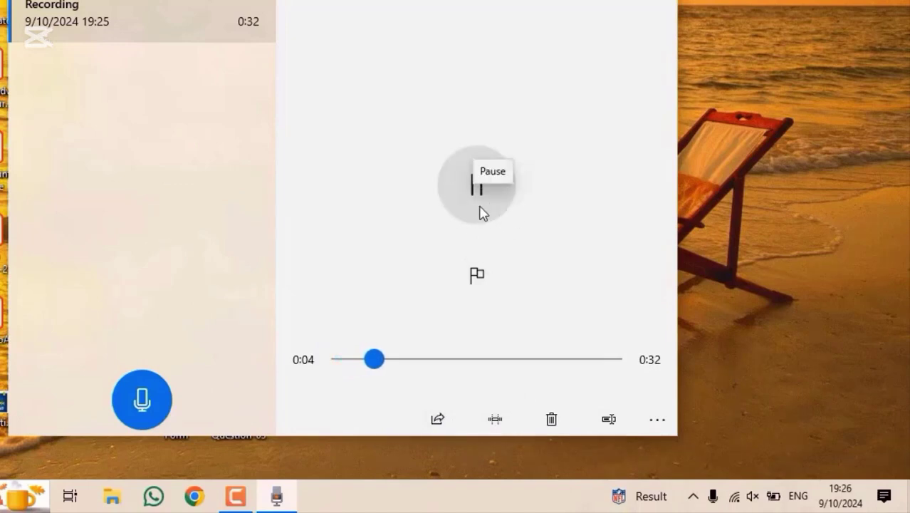
click(482, 202)
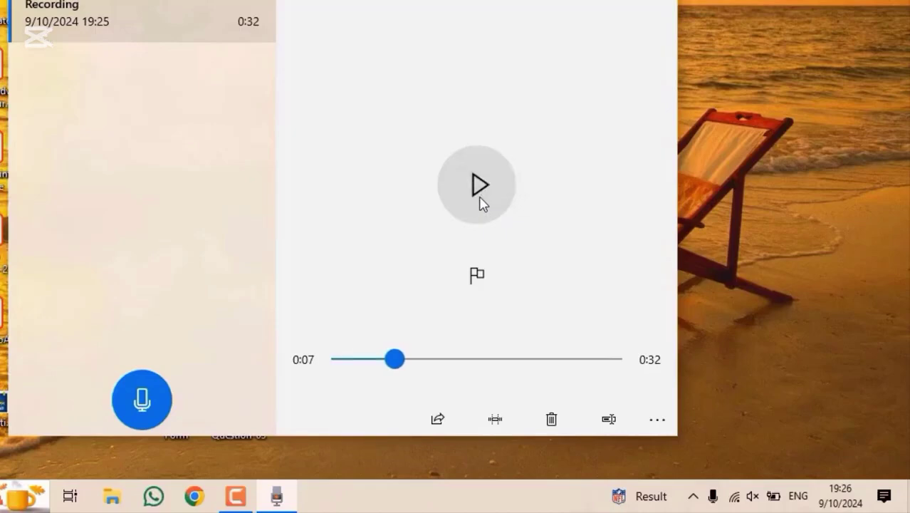
Trim the recording at both ends to a middle section about 8 seconds long and save it as a copy.
click(496, 421)
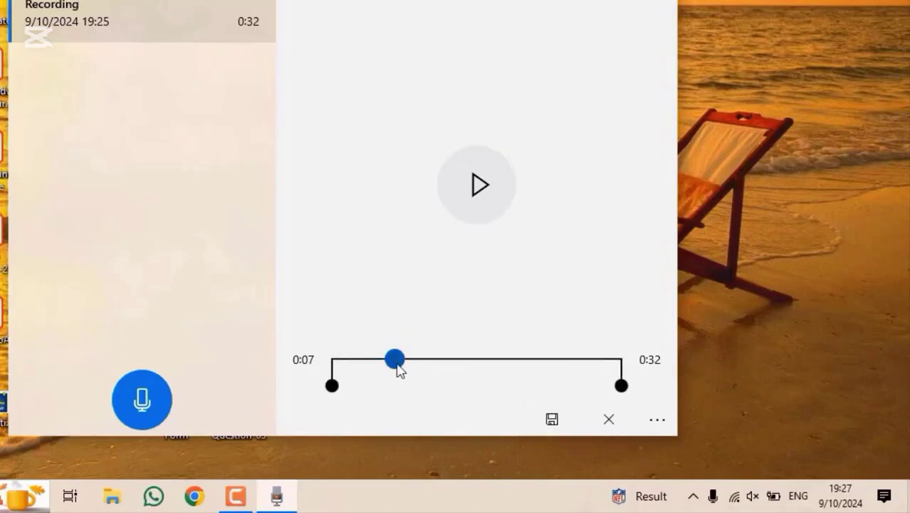
drag(398, 368, 453, 380)
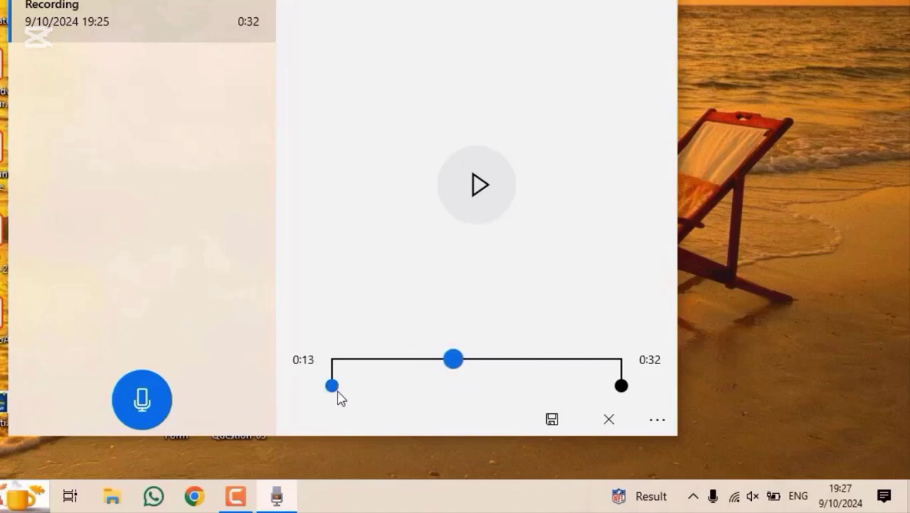
drag(333, 393, 422, 395)
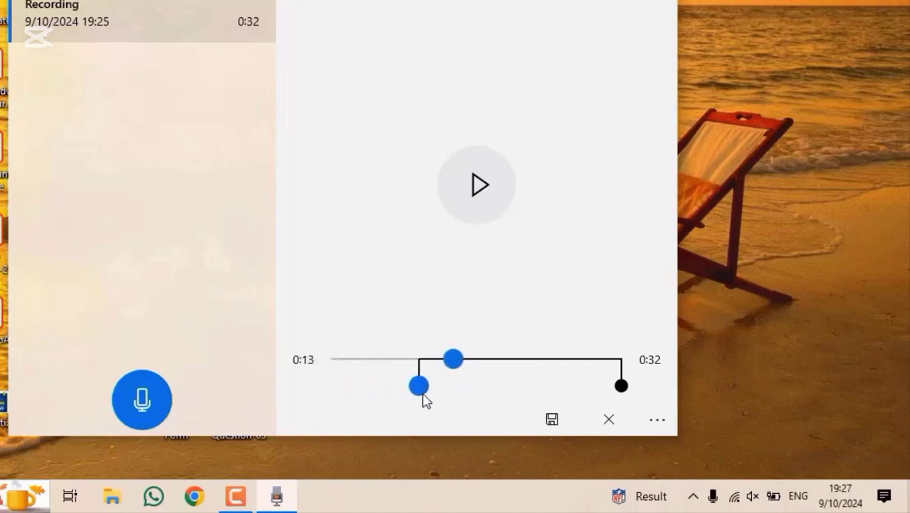
drag(622, 392, 489, 395)
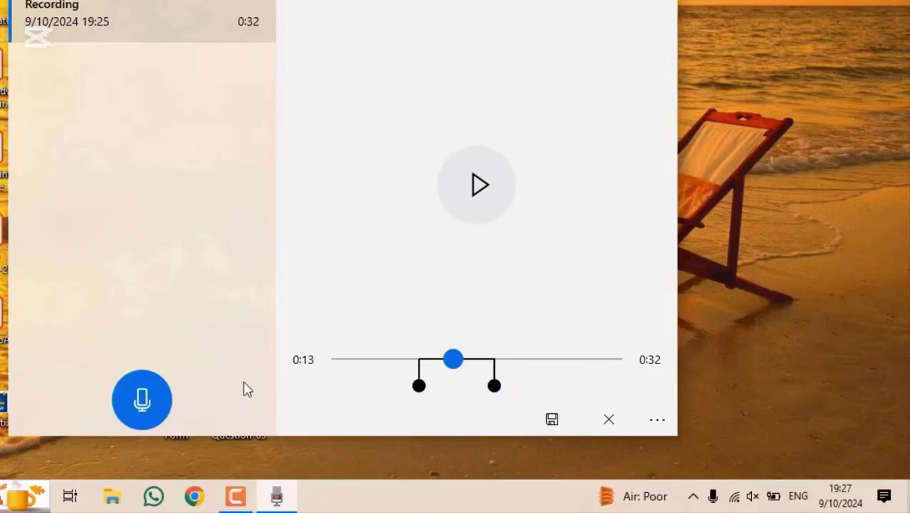
click(554, 421)
click(558, 422)
click(558, 422)
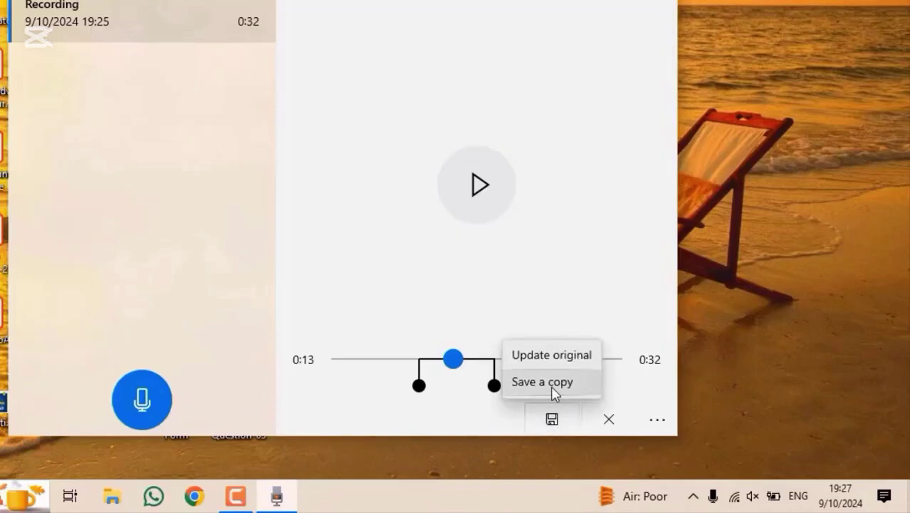
click(555, 383)
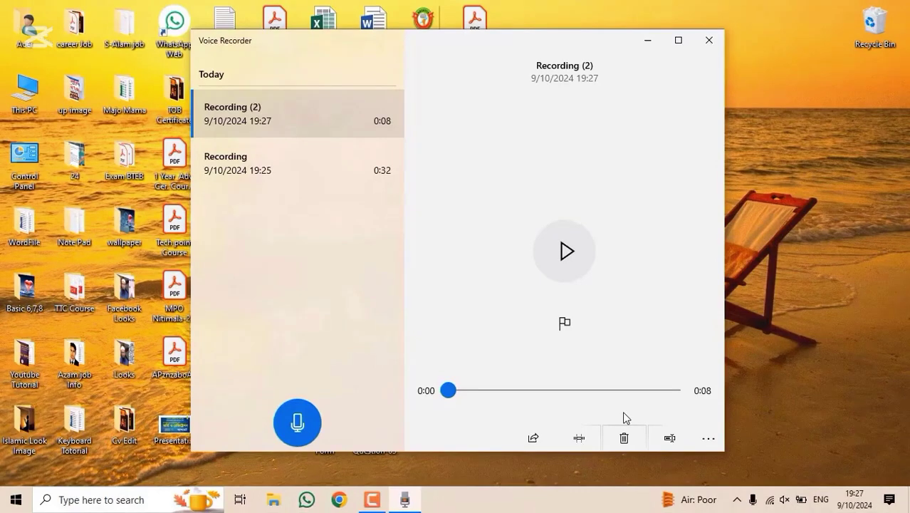
Rename the trimmed copy as record01 and close Voice Recorder.
click(668, 438)
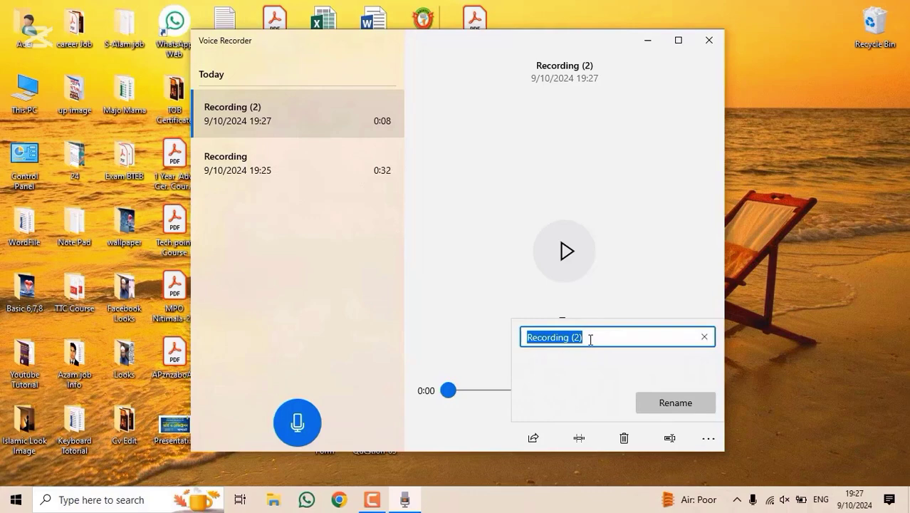
key(BackSpace)
text(record01)
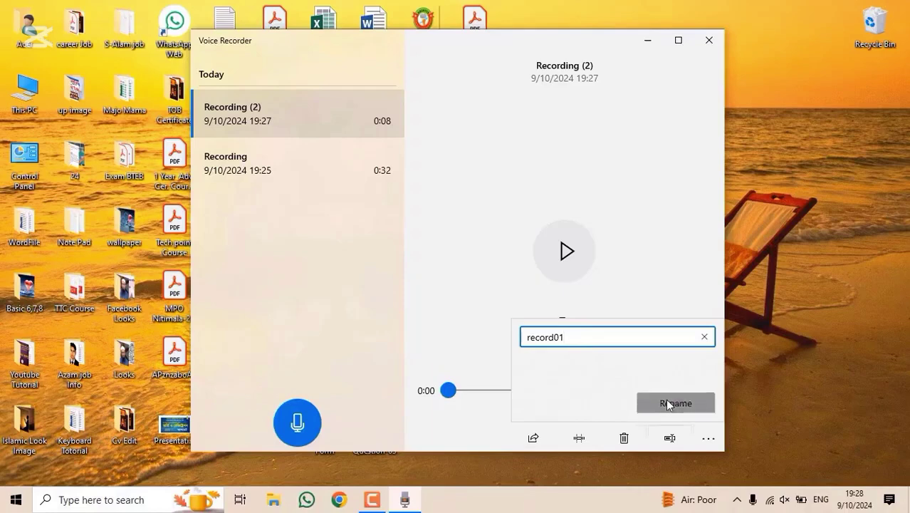
click(668, 403)
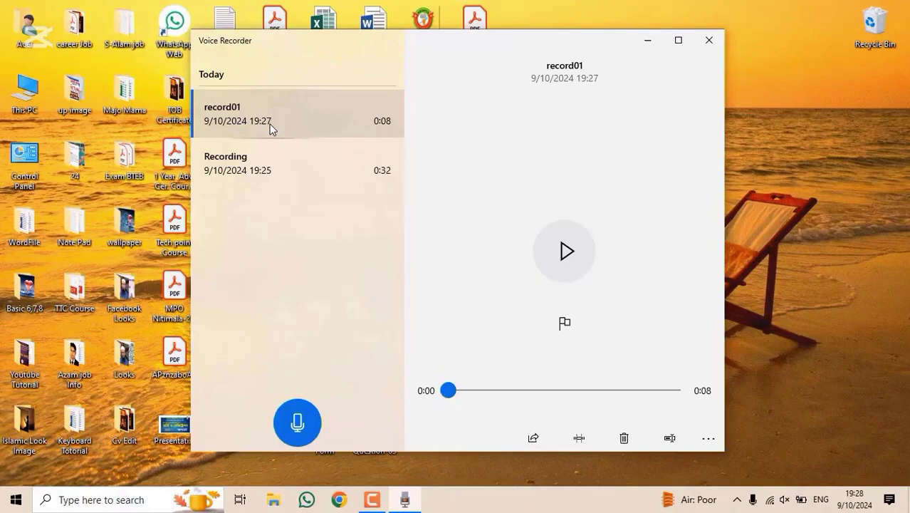
click(709, 40)
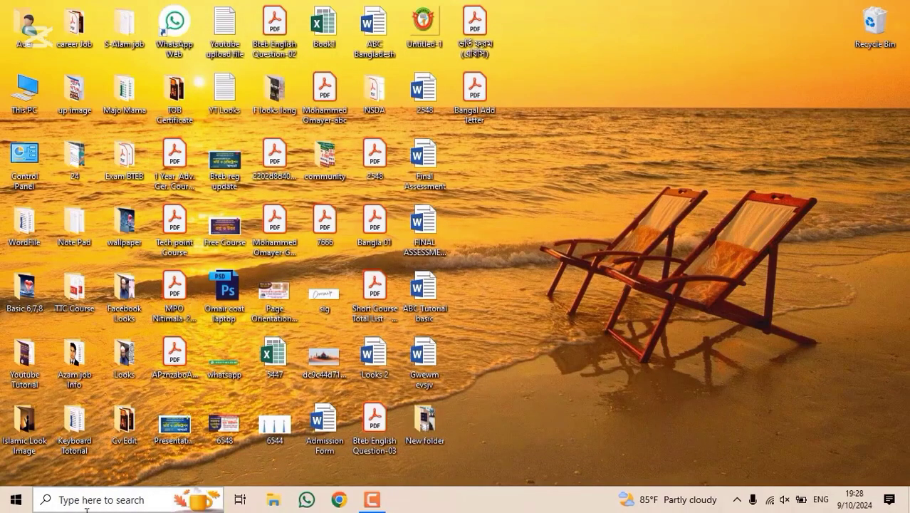
Find and open the Calendar app.
click(88, 508)
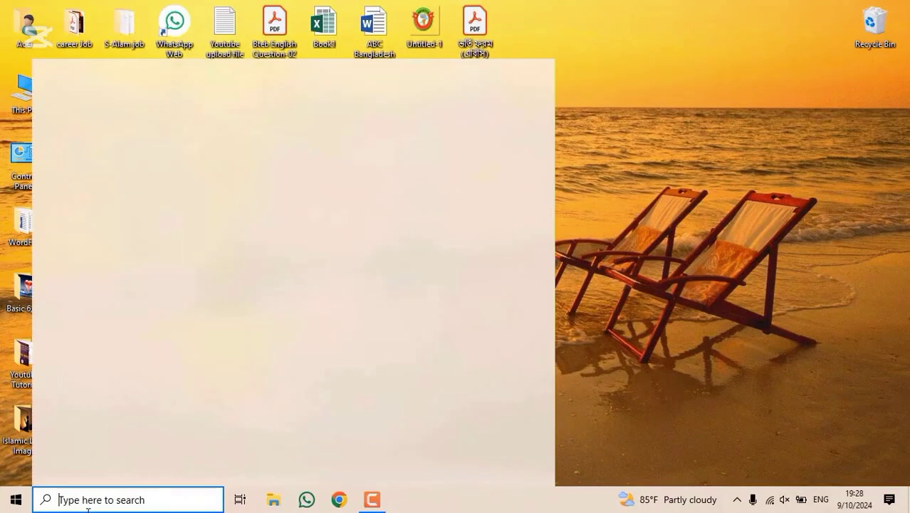
text(cale)
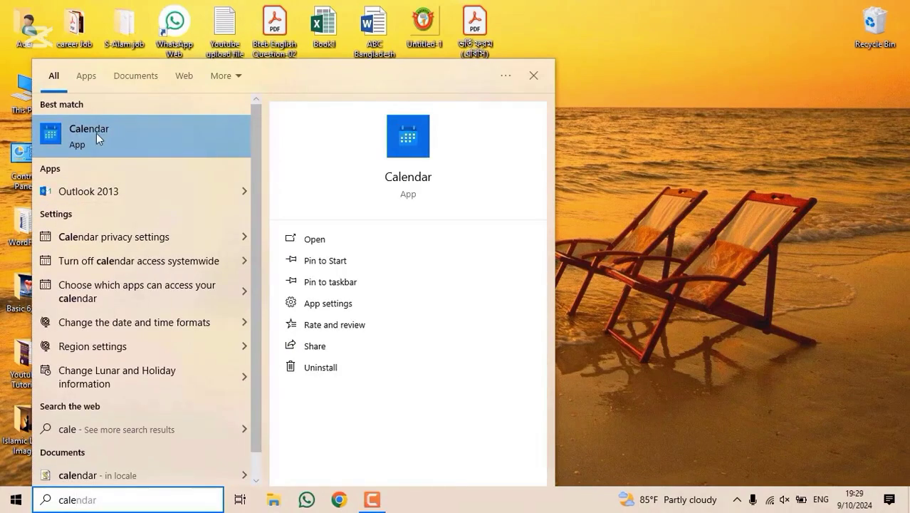
click(96, 133)
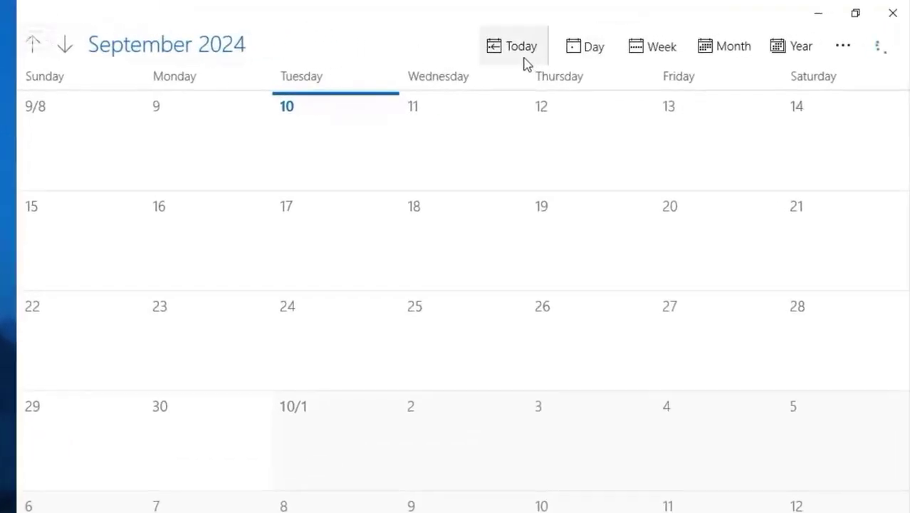
Look through the calendar's Day, Week, Month and Year views, ending on the 2024 year overview.
click(636, 61)
click(712, 57)
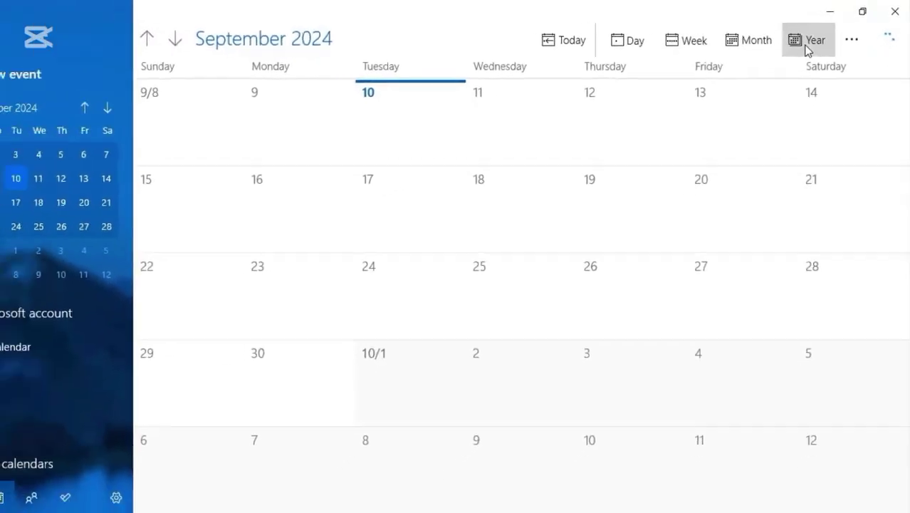
click(787, 51)
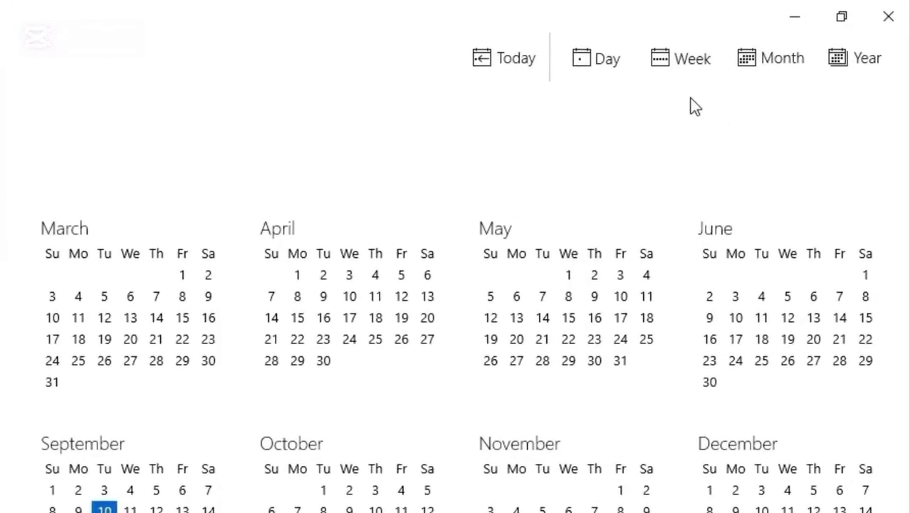
click(684, 70)
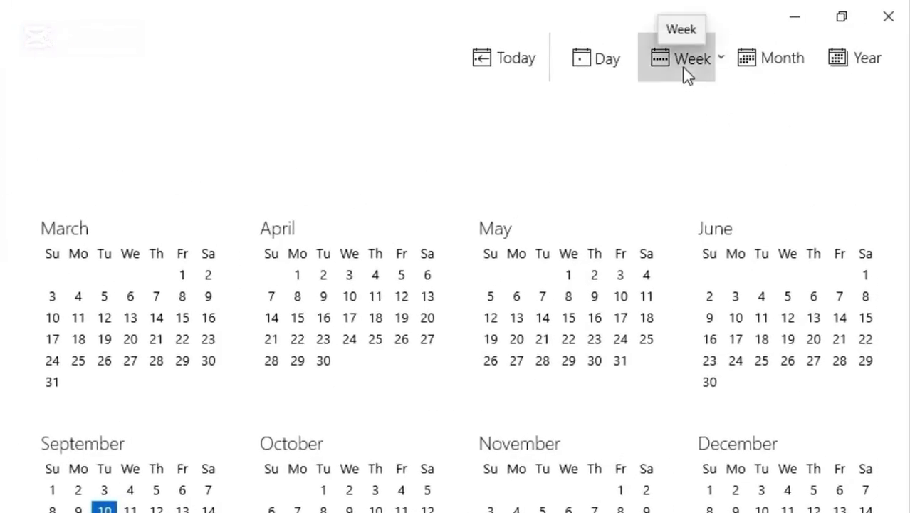
click(859, 60)
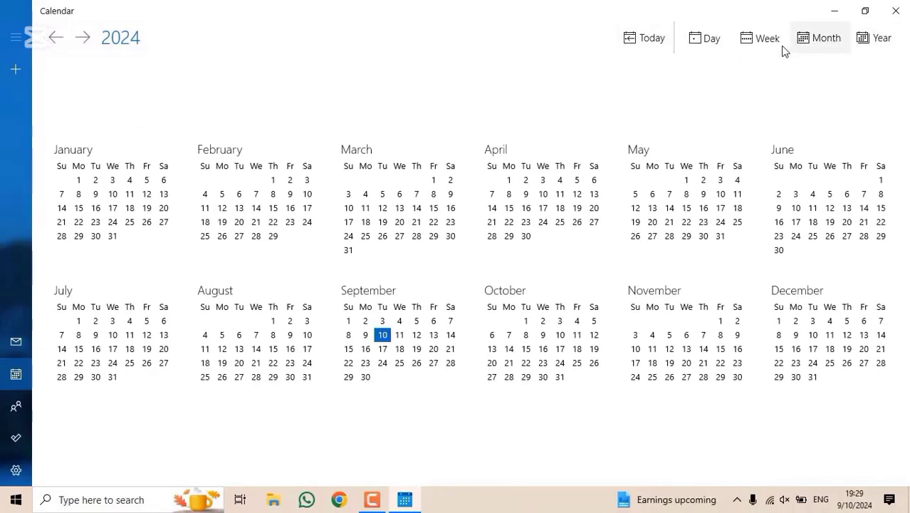
click(705, 39)
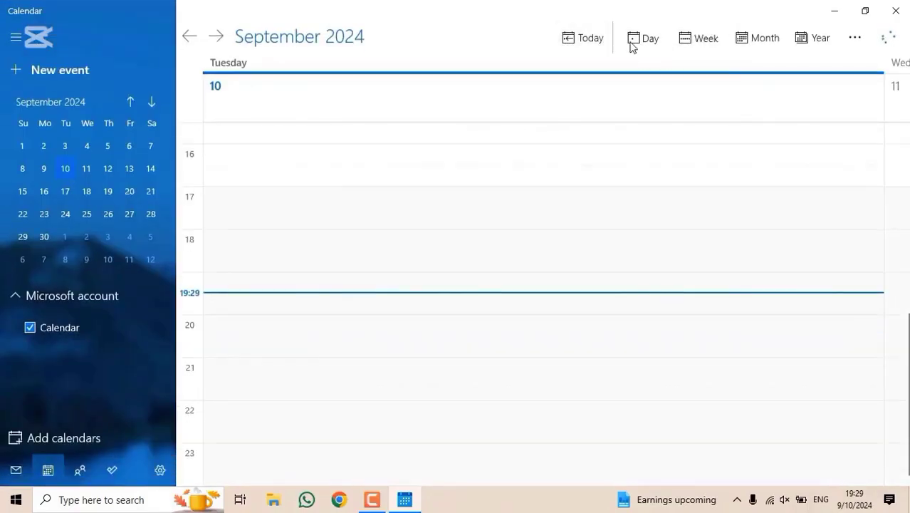
click(717, 43)
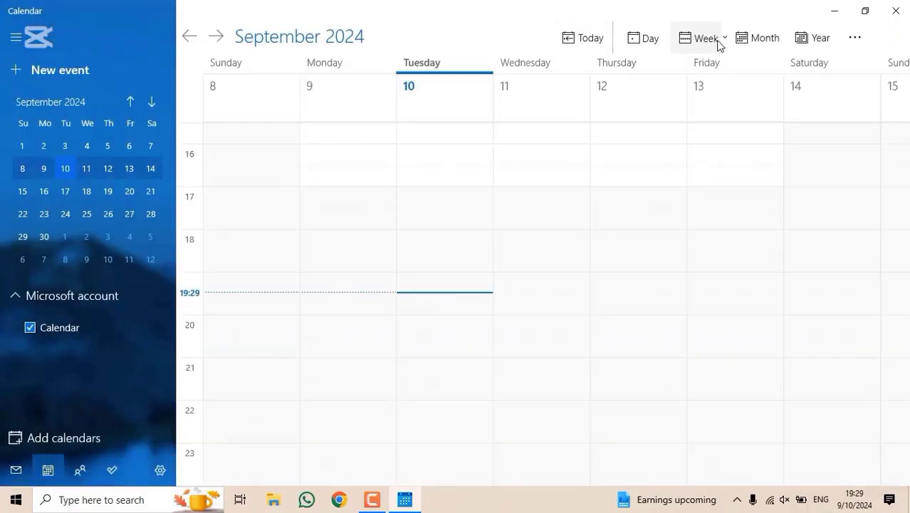
click(760, 44)
click(819, 43)
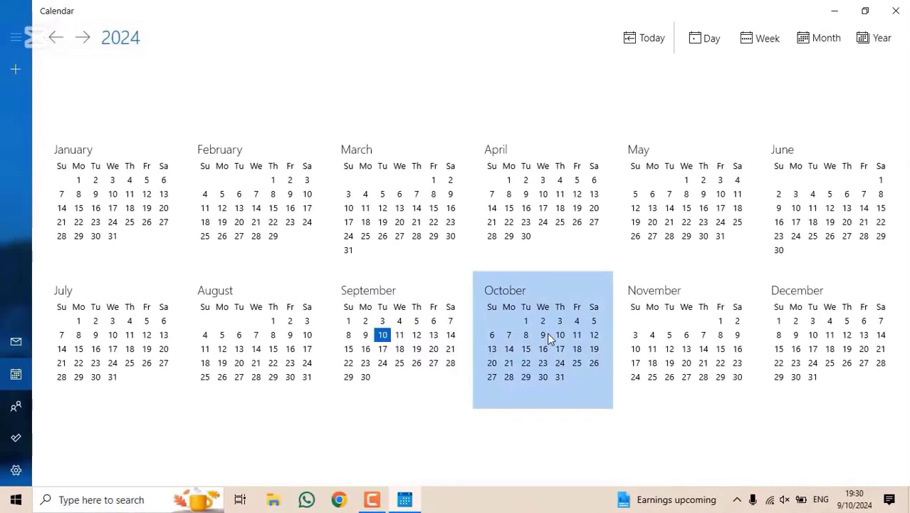
Open October 2024 and start a new event on the 16th with the all-day option turned off.
click(547, 332)
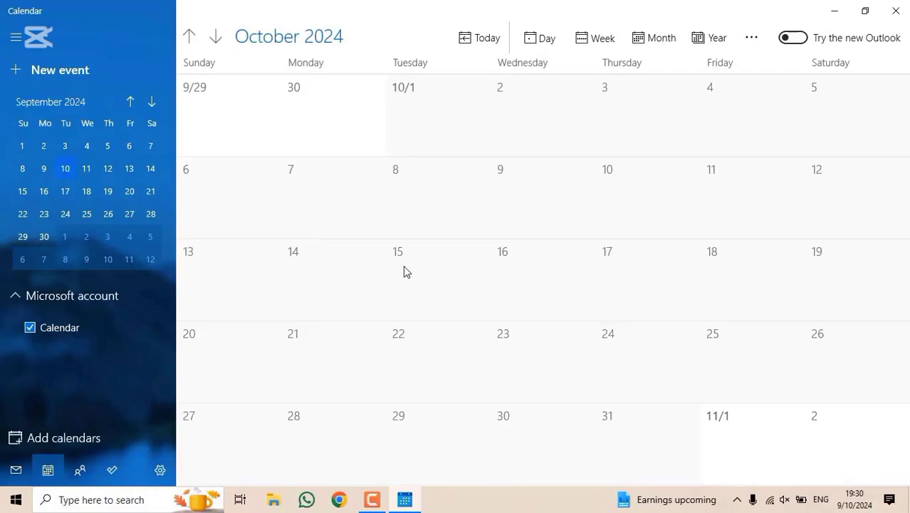
click(509, 267)
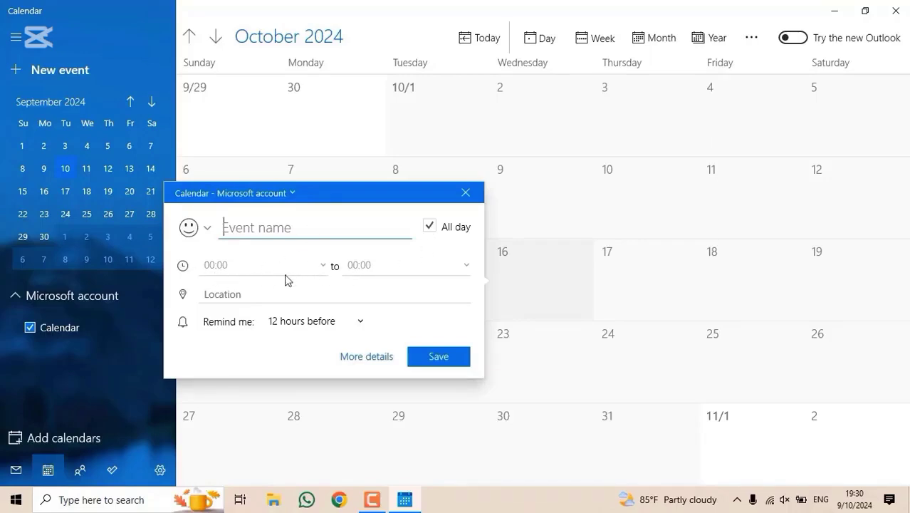
click(430, 228)
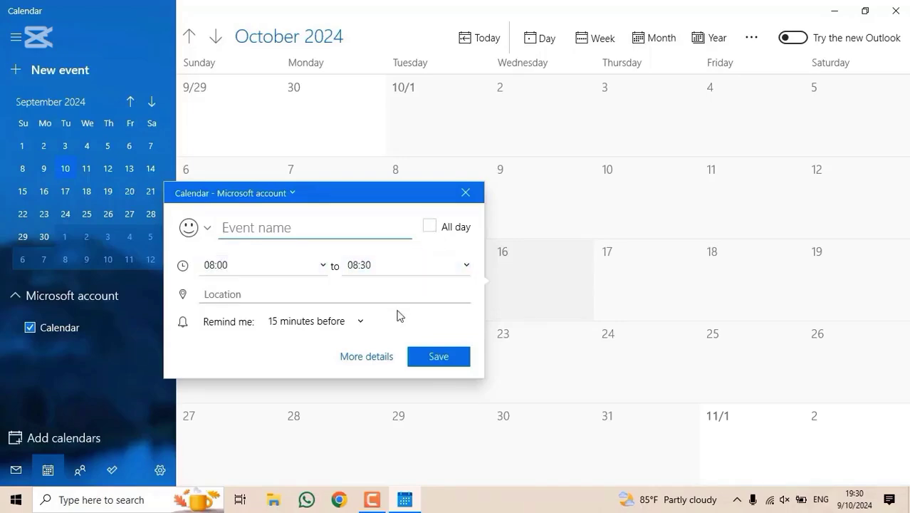
Look through the reminder time options for the new event and dismiss the event without saving.
click(287, 299)
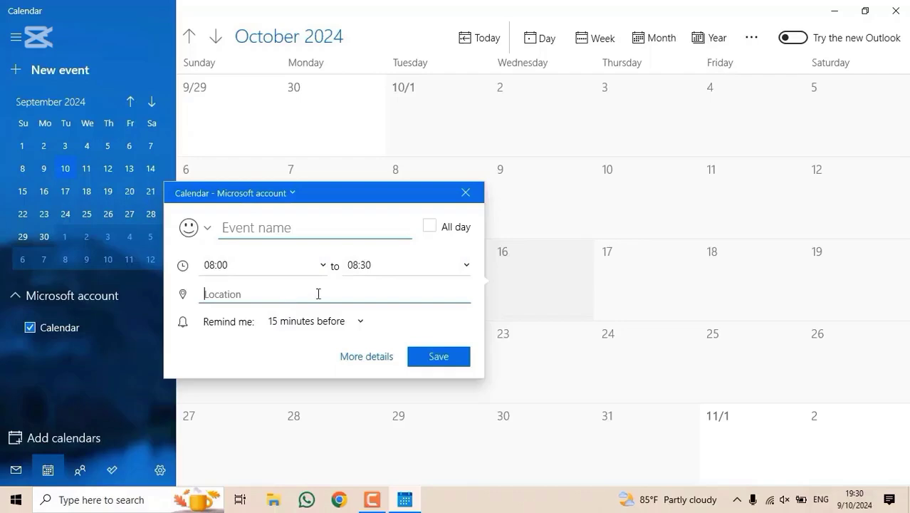
click(354, 324)
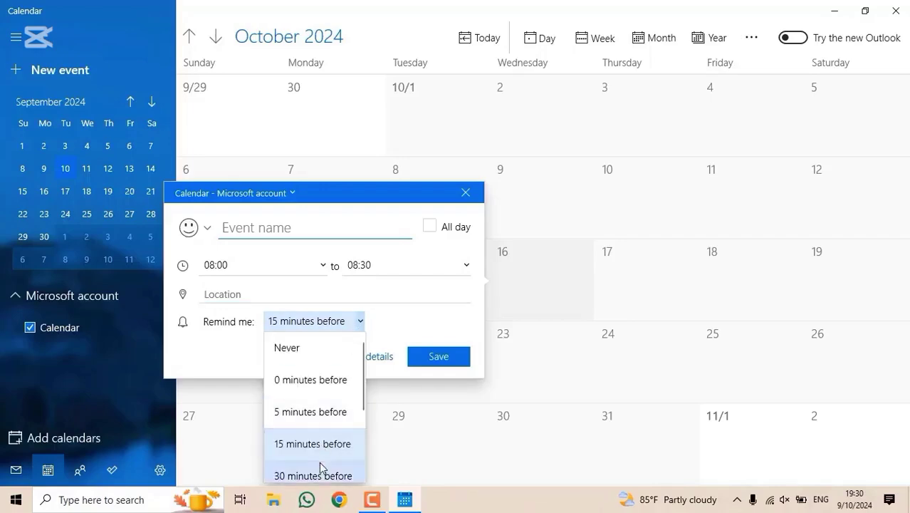
scroll(320, 463, down, 3)
scroll(315, 463, down, 1)
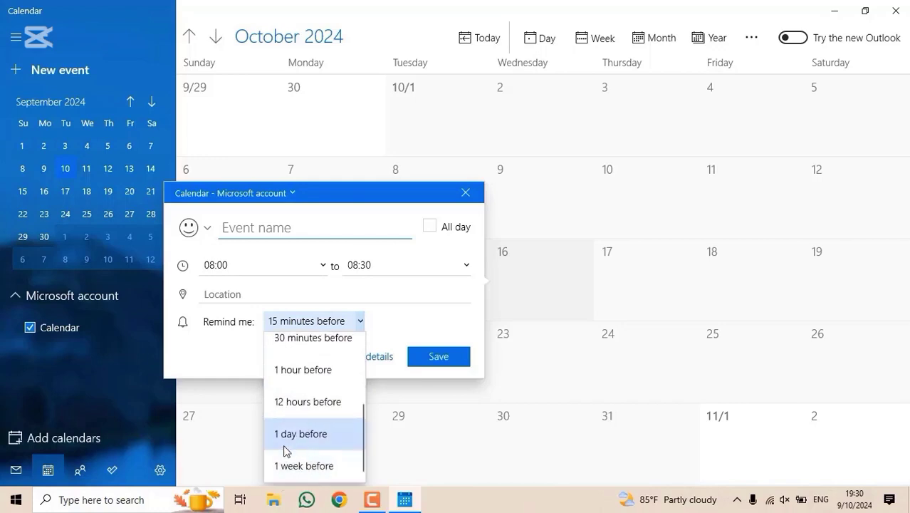
scroll(296, 370, up, 2)
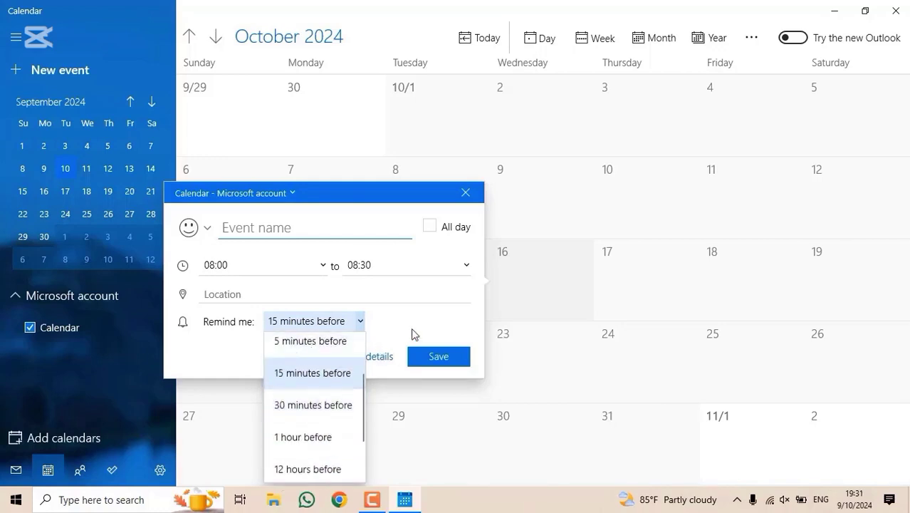
click(415, 331)
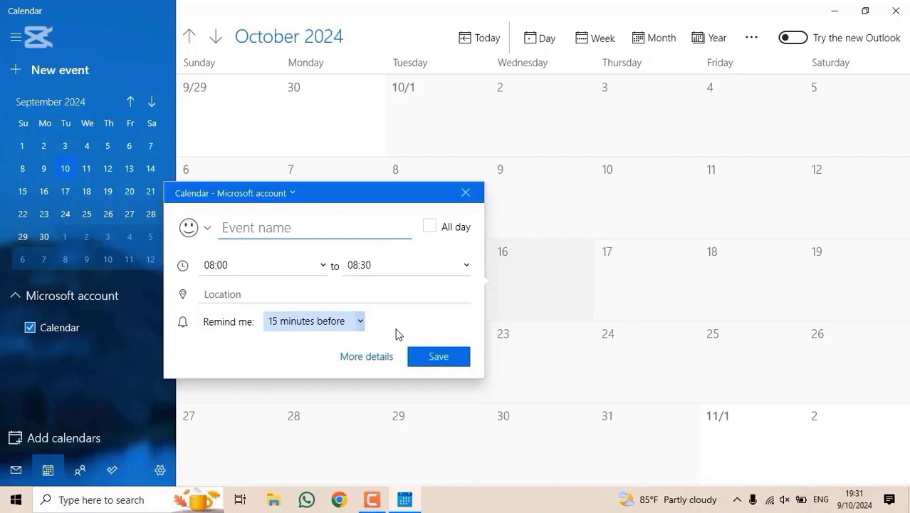
key(Escape)
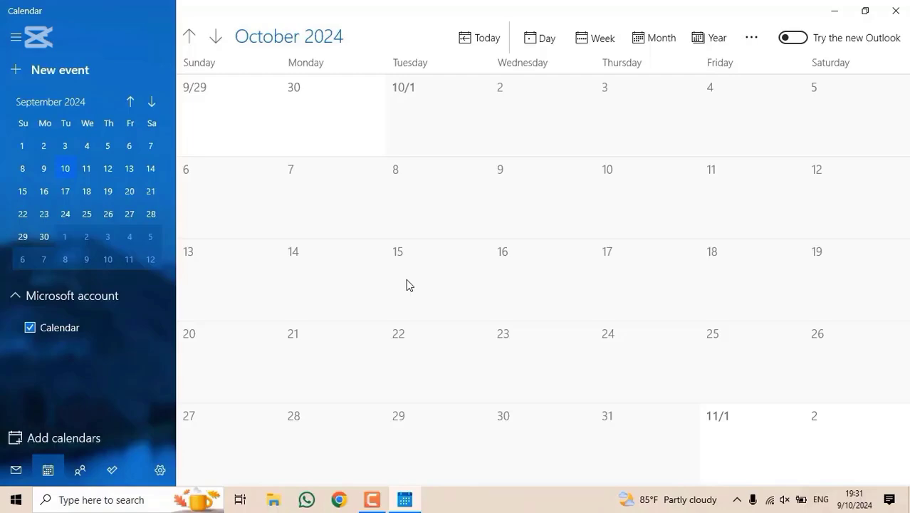
Close Calendar, search for "cal" and open the Calculator app.
click(896, 11)
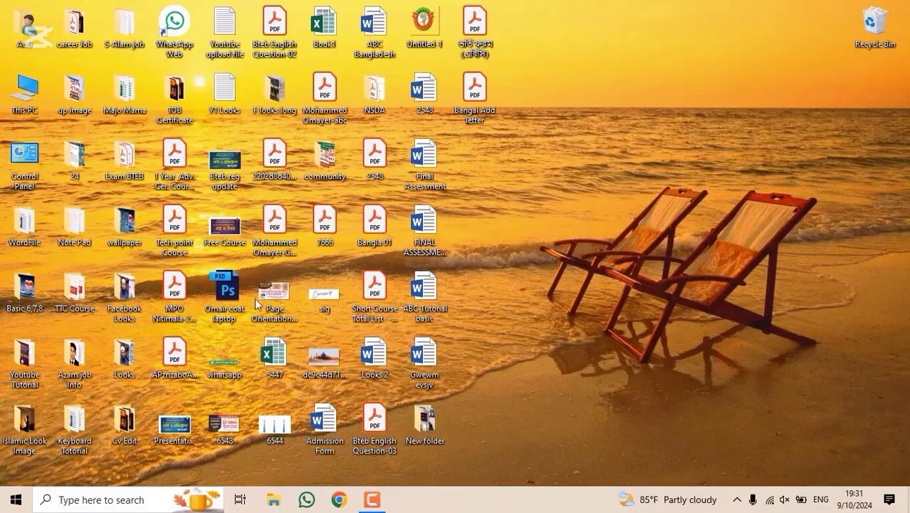
click(97, 507)
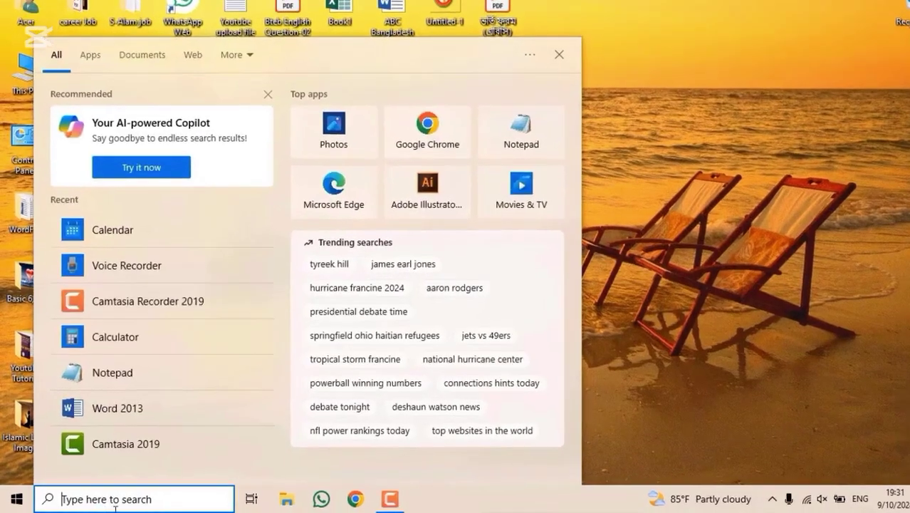
text(cal)
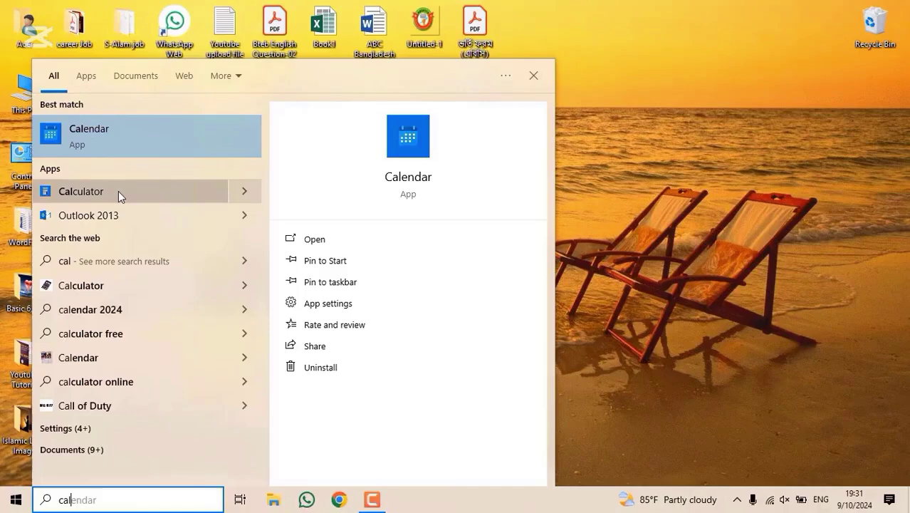
click(135, 113)
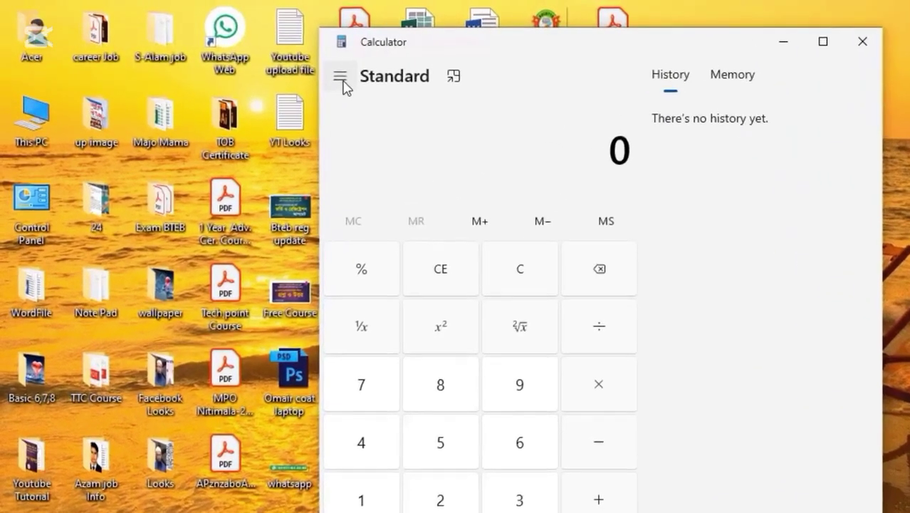
View the list of calculator modes, try the Scientific mode and return to Standard mode.
click(264, 59)
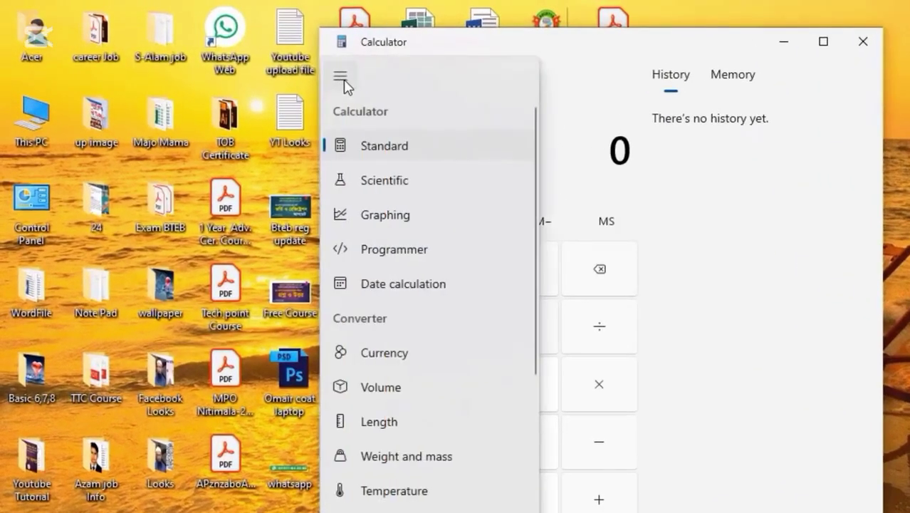
click(342, 80)
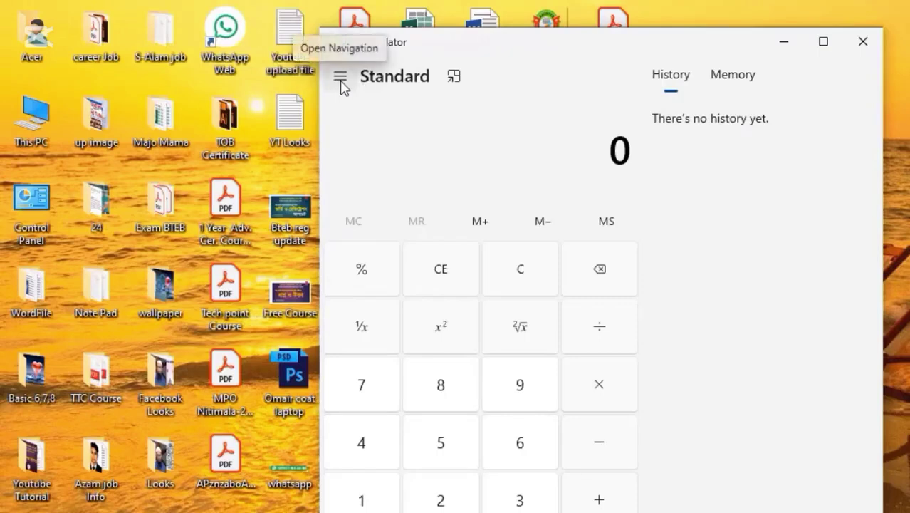
click(341, 78)
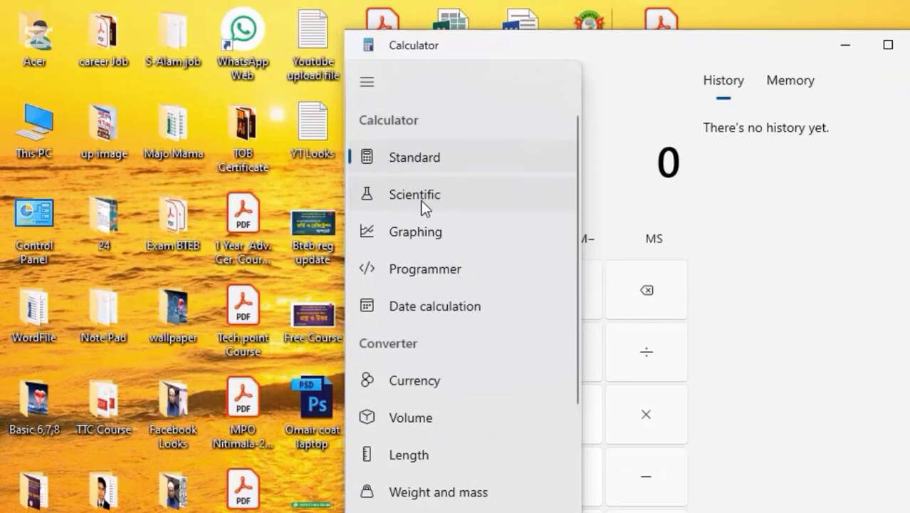
click(420, 202)
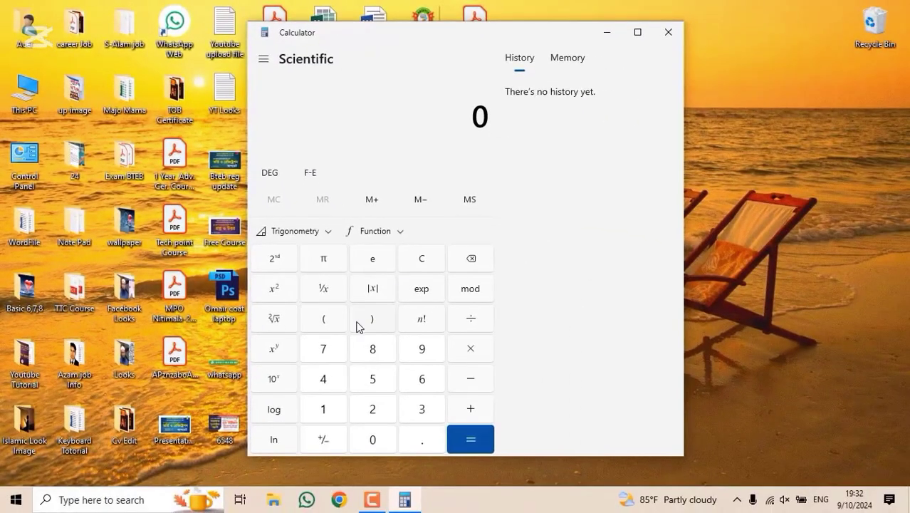
click(264, 62)
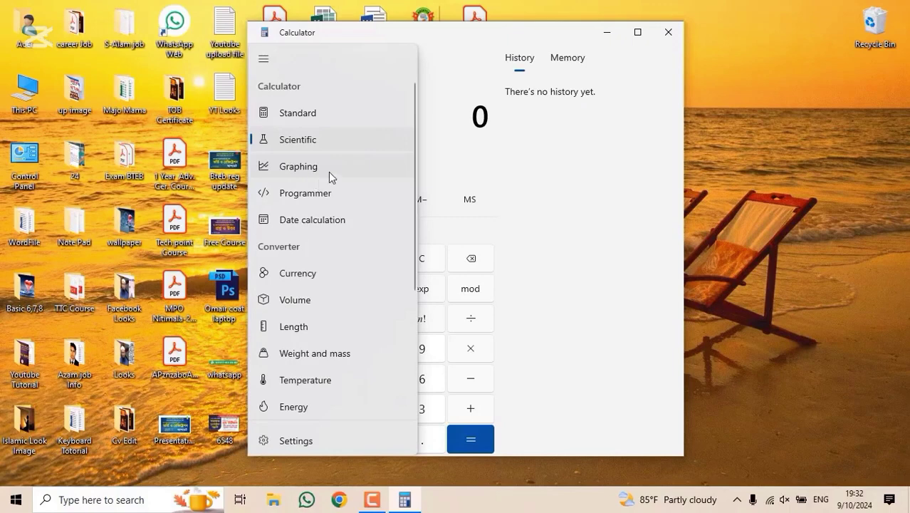
click(299, 115)
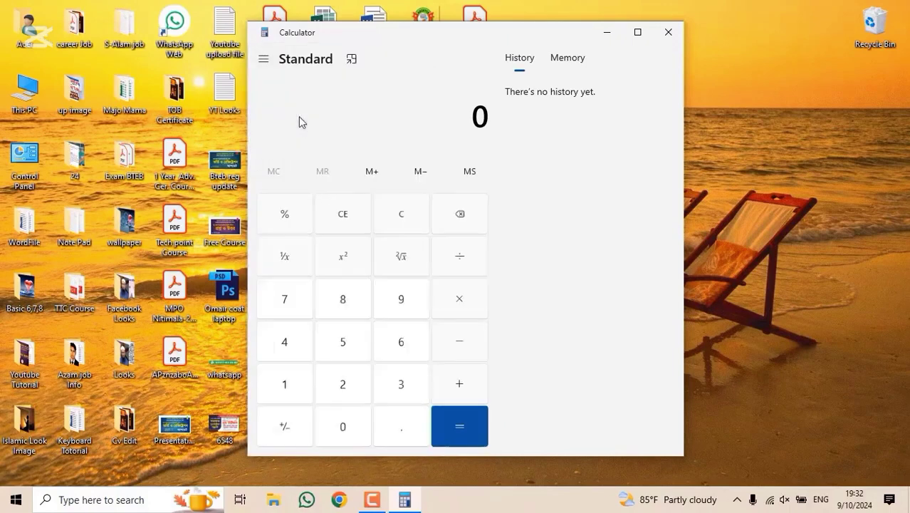
Calculate 250 + 250 in the Standard calculator.
click(341, 385)
click(342, 348)
click(341, 432)
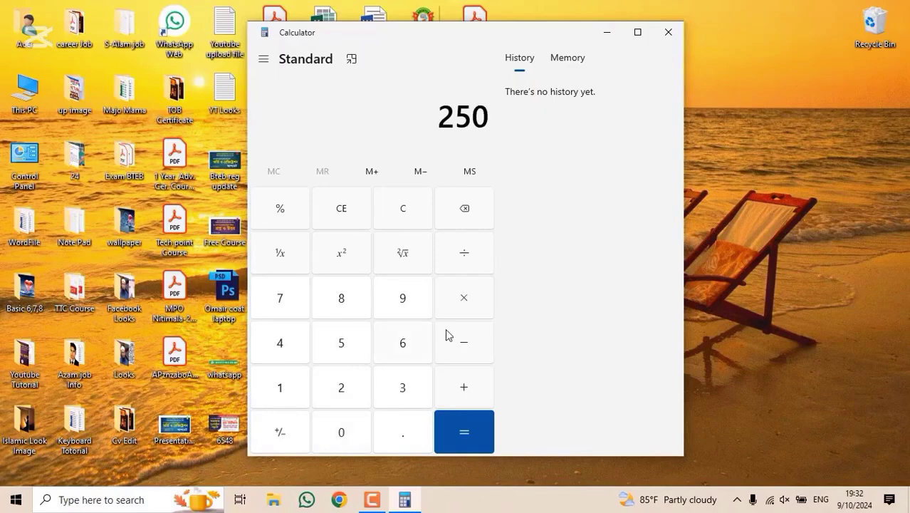
click(469, 386)
click(345, 389)
click(344, 348)
click(342, 433)
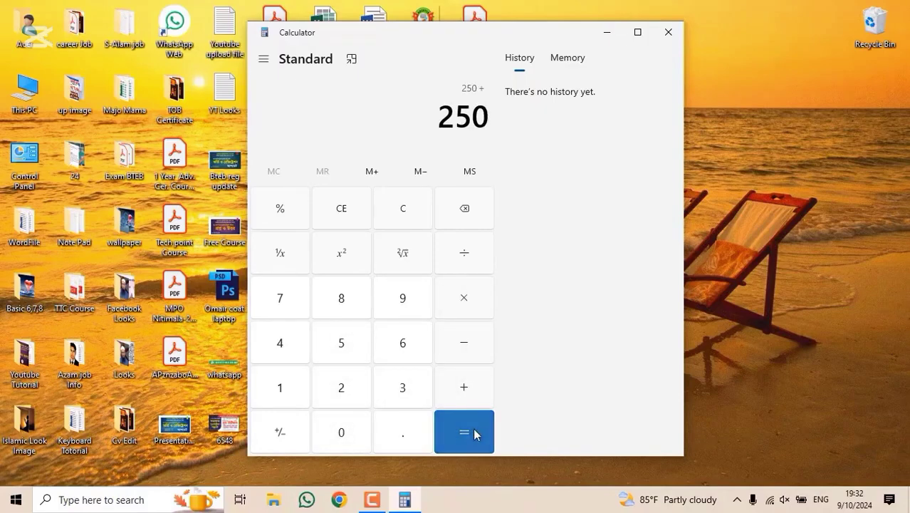
click(473, 428)
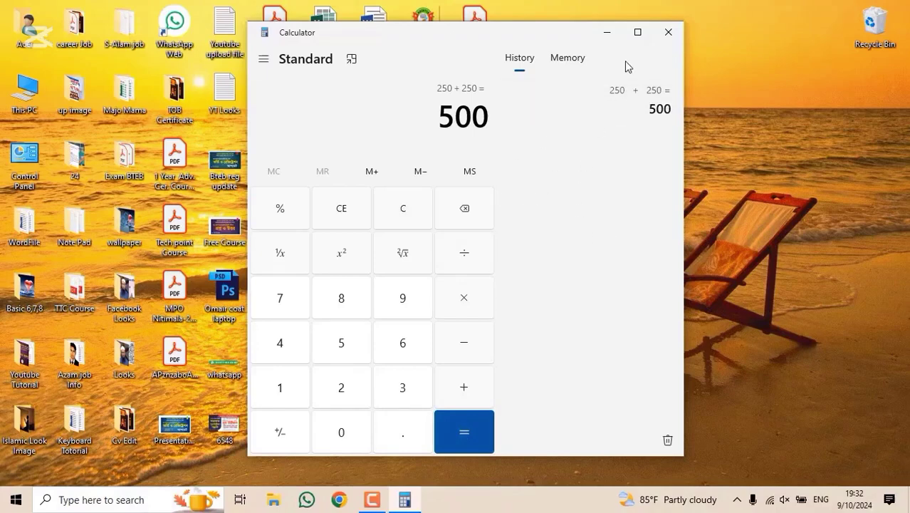
Maximize the Calculator window, restore it and widen it slightly by moving its side edge outward.
click(636, 33)
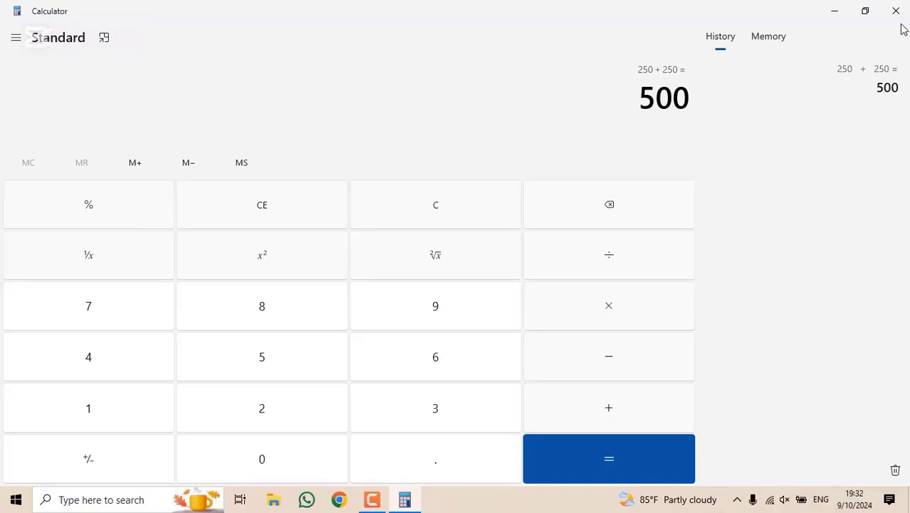
click(866, 15)
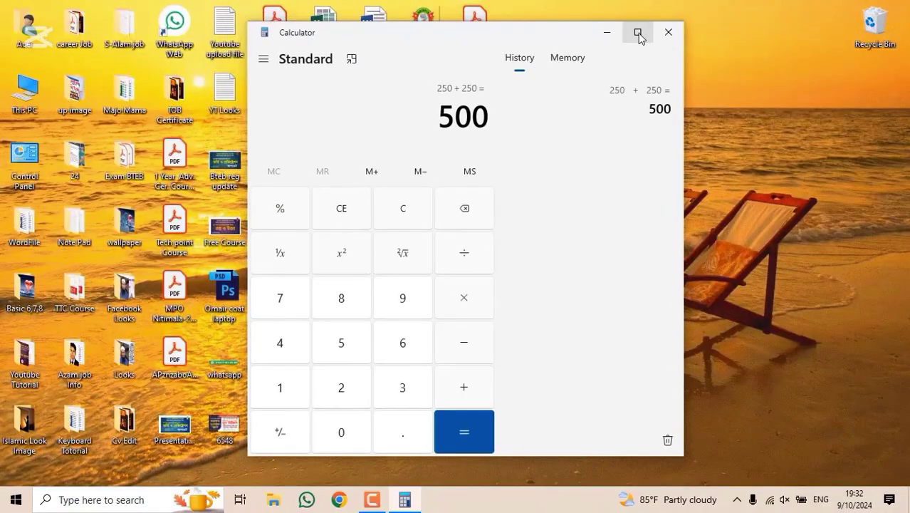
click(636, 30)
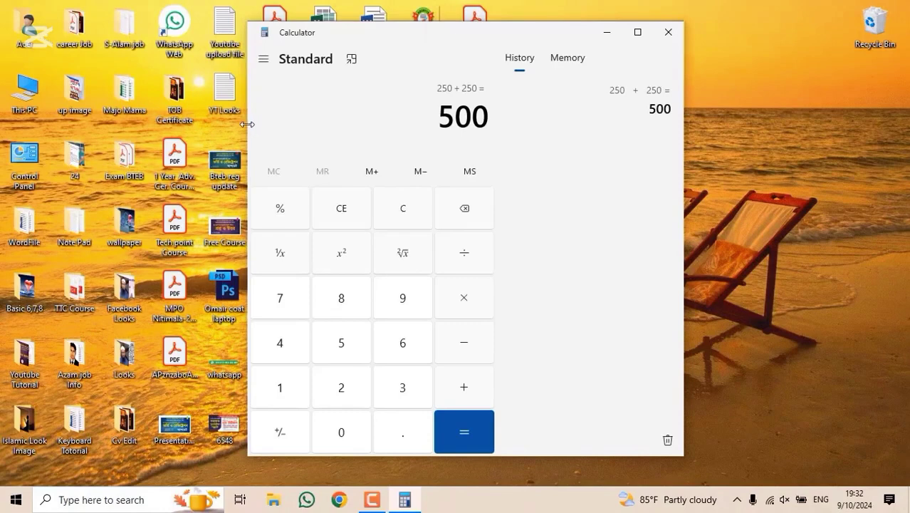
drag(242, 134, 178, 138)
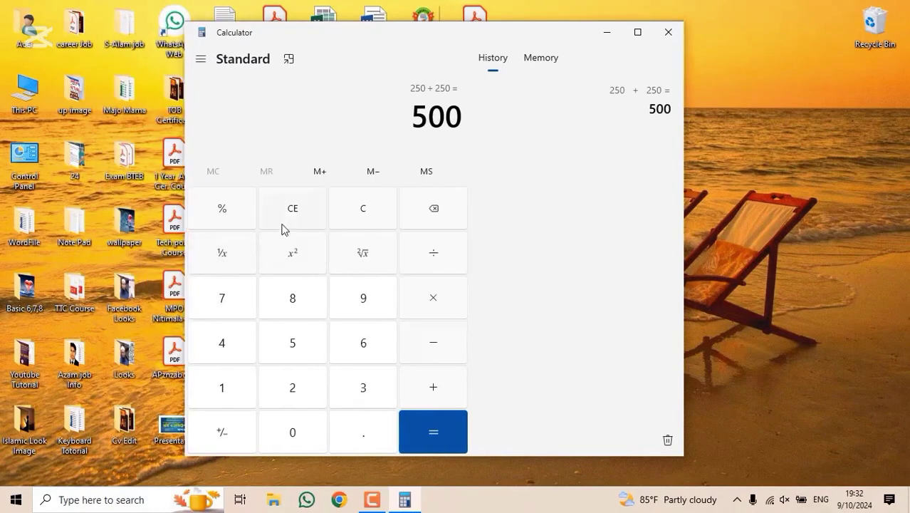